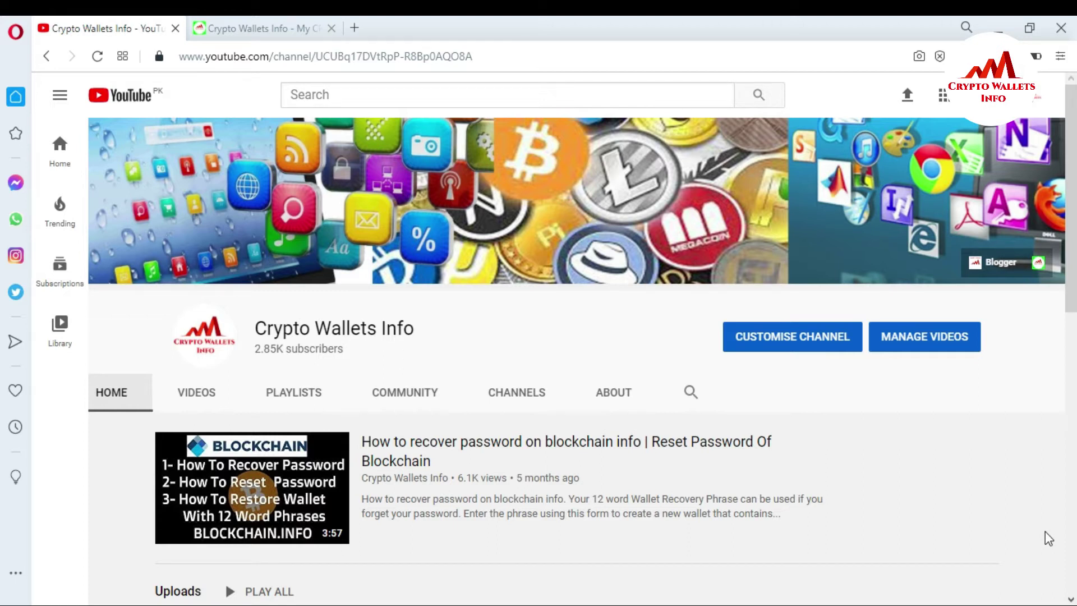
Switch to the Blockchain.com Wallet login tab and focus the empty Wallet ID field
left_click(216, 18)
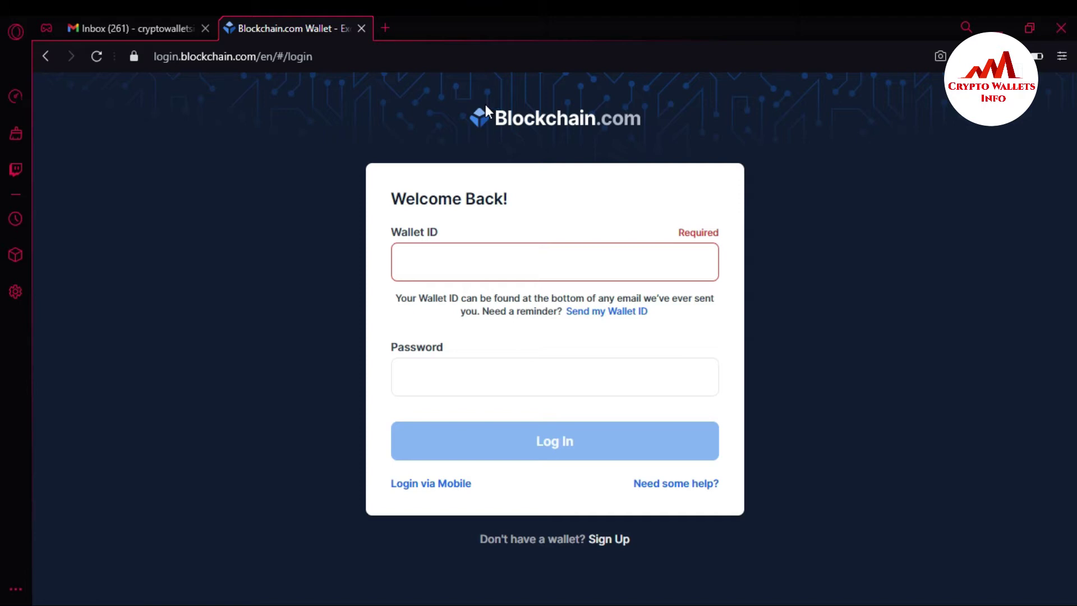
left_click(461, 261)
Open the login help options and choose Remind Me for a forgotten Wallet ID
left_click(673, 487)
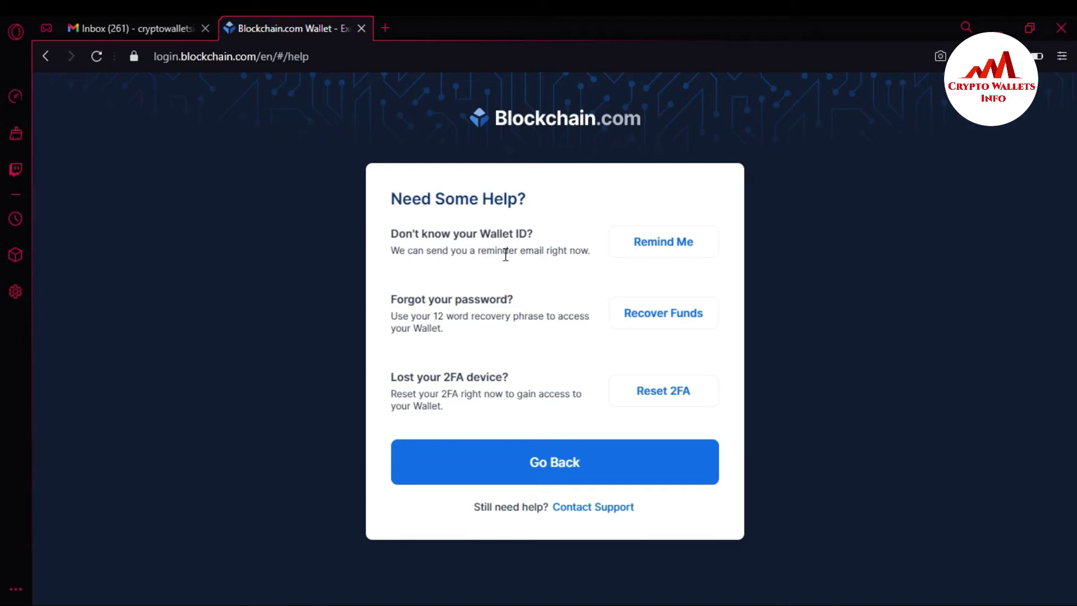
left_click(676, 245)
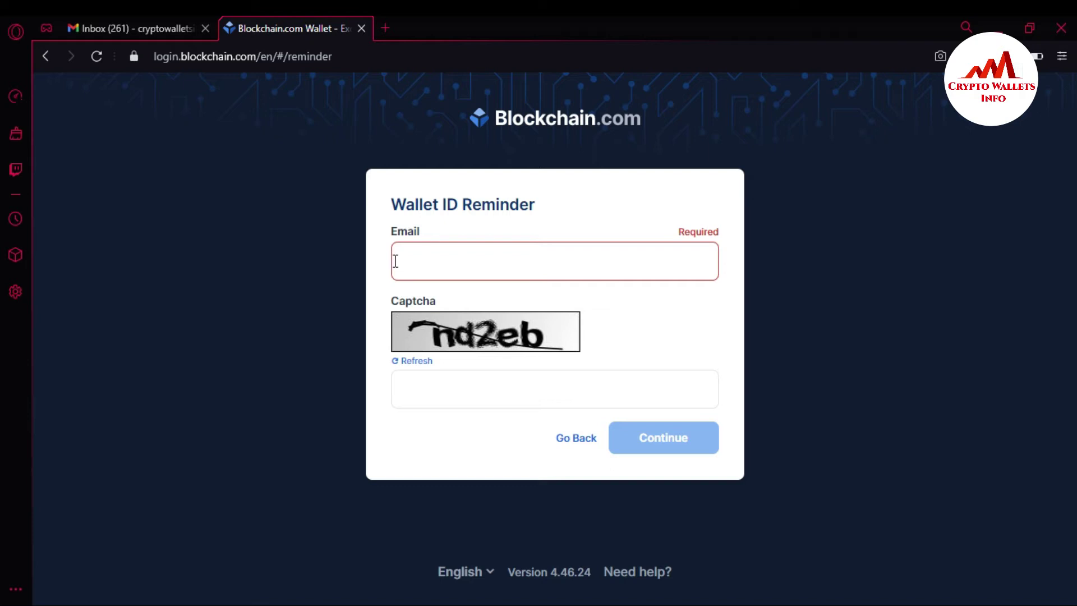
Fill the reminder form with the suggested email and the captcha answer, then submit it
left_click(395, 261)
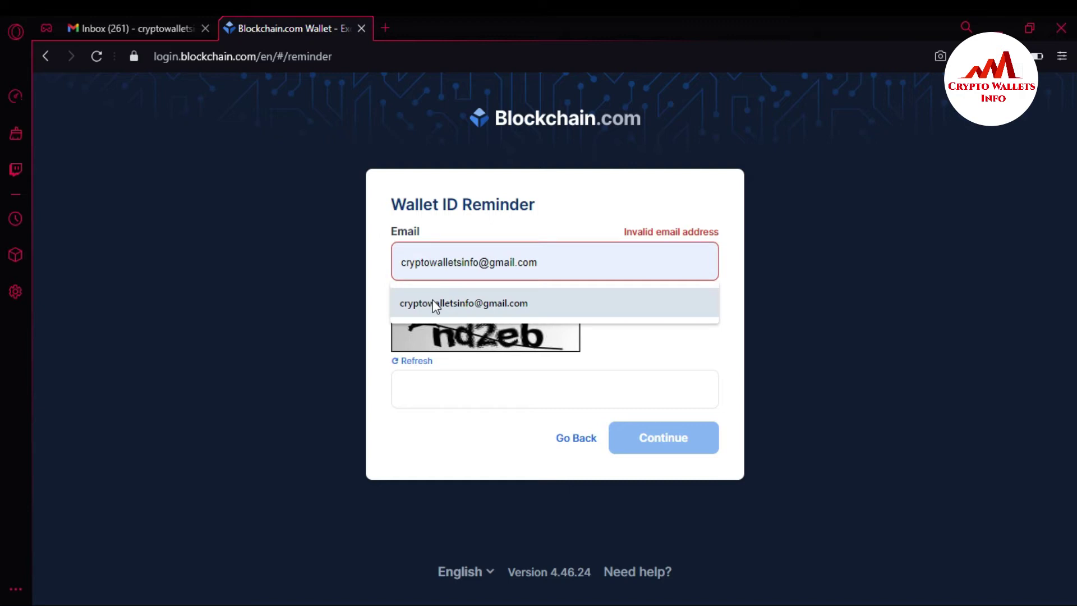
left_click(435, 306)
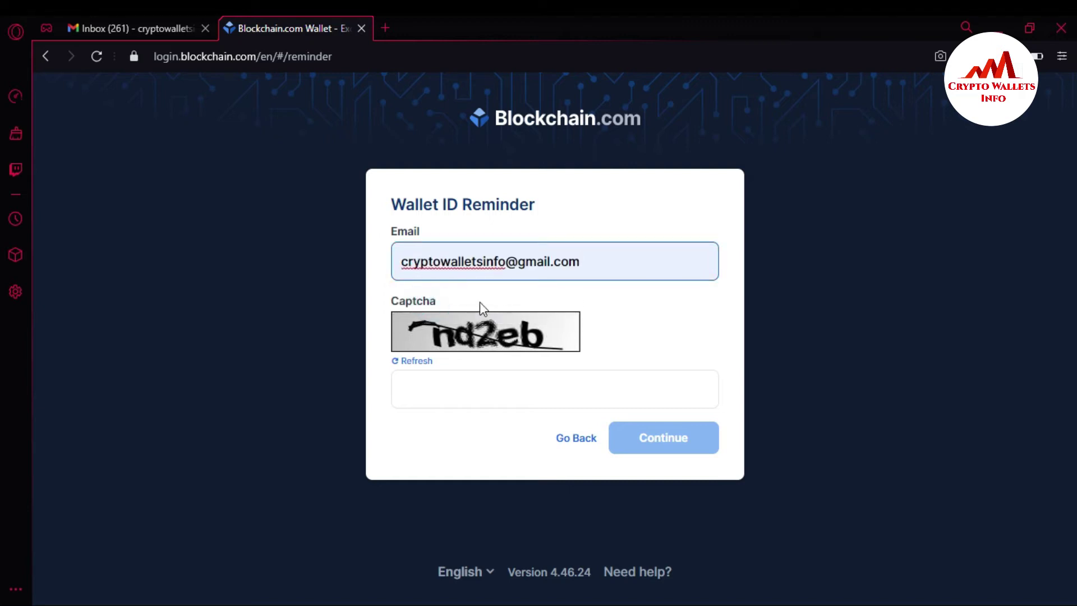
left_click(455, 388)
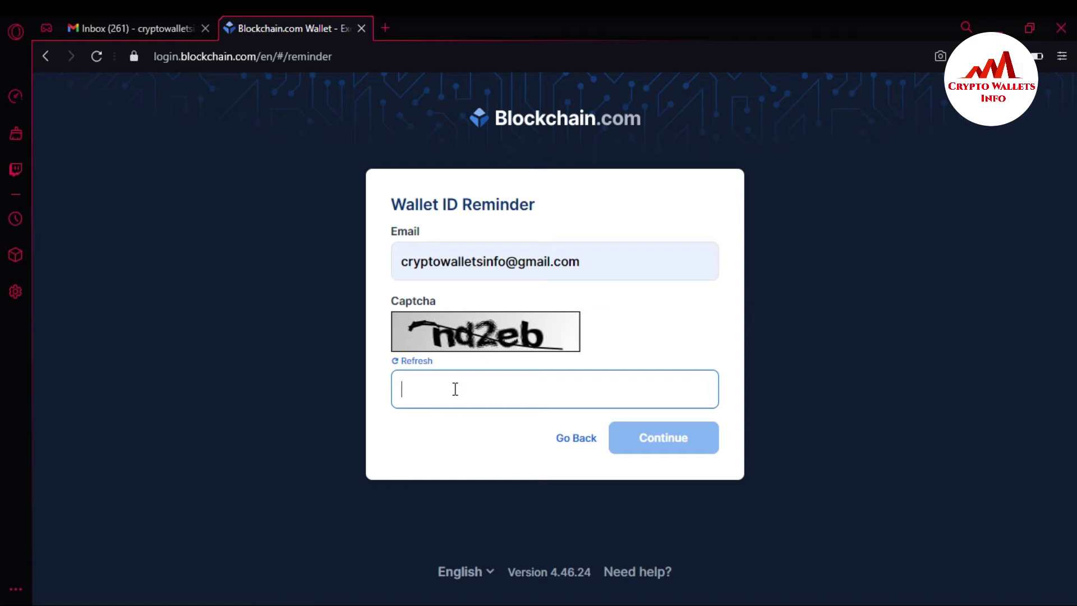
type("nd2")
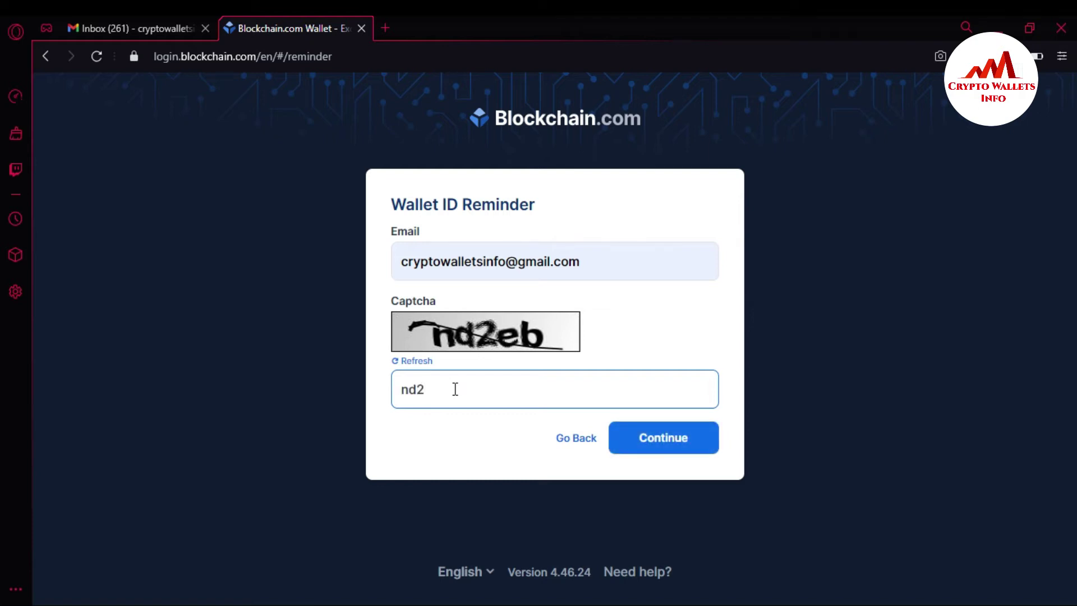
type("eb")
left_click(667, 441)
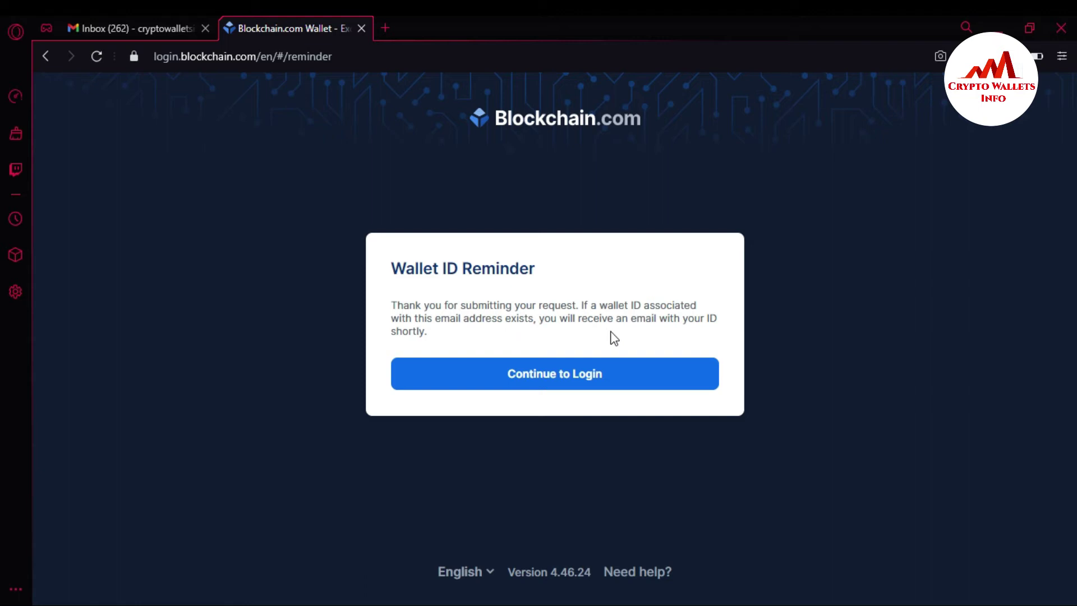
Return to the wallet login form and switch to the Gmail inbox
left_click(573, 375)
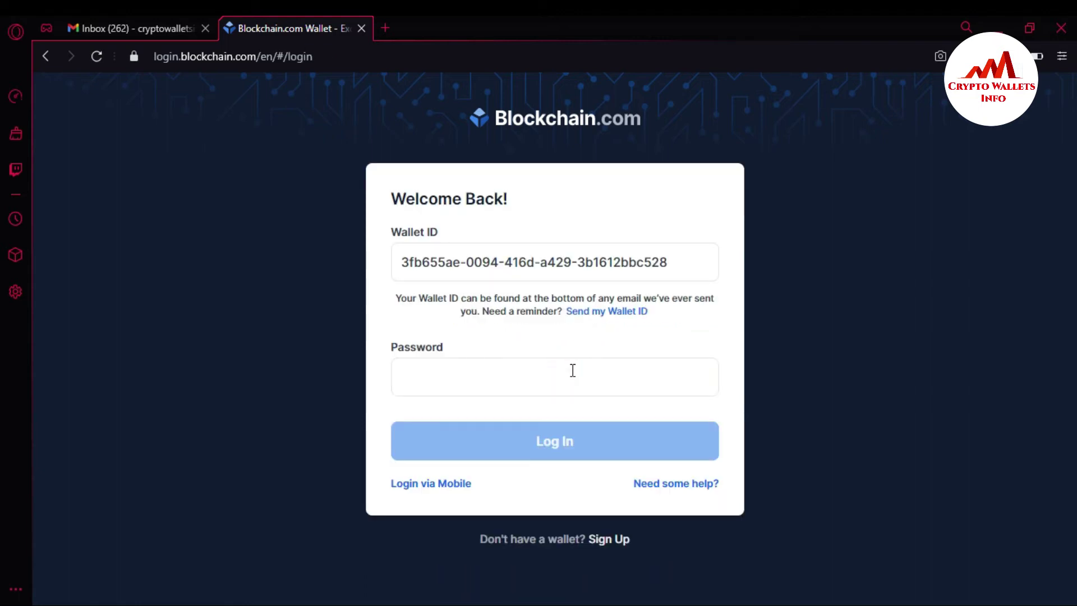
left_click(114, 28)
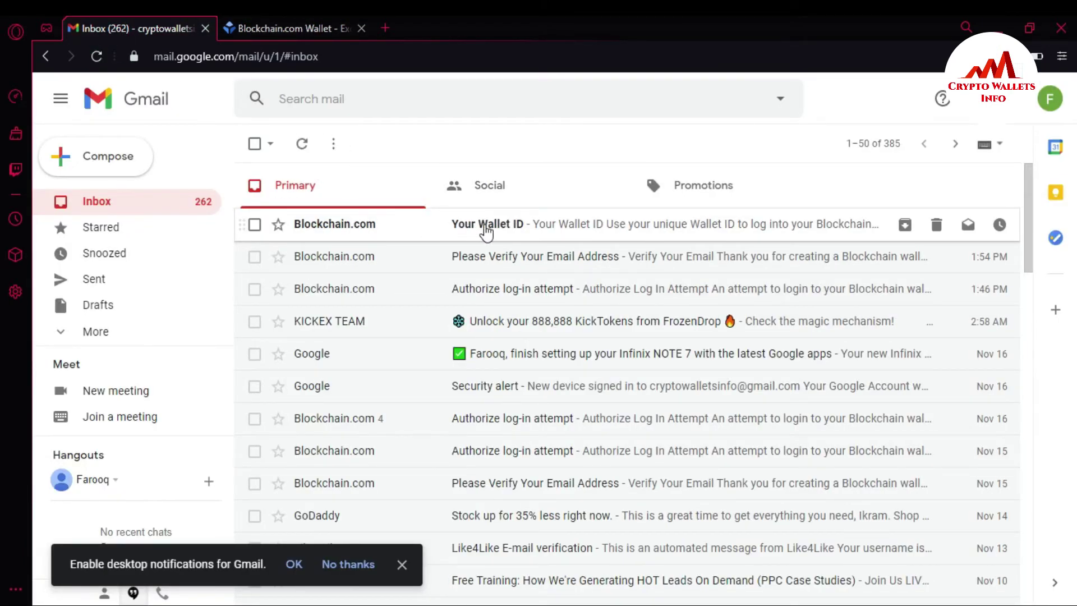
Copy the first wallet ID from the 'Your Wallet ID' email and return to the Blockchain.com tab
left_click(508, 227)
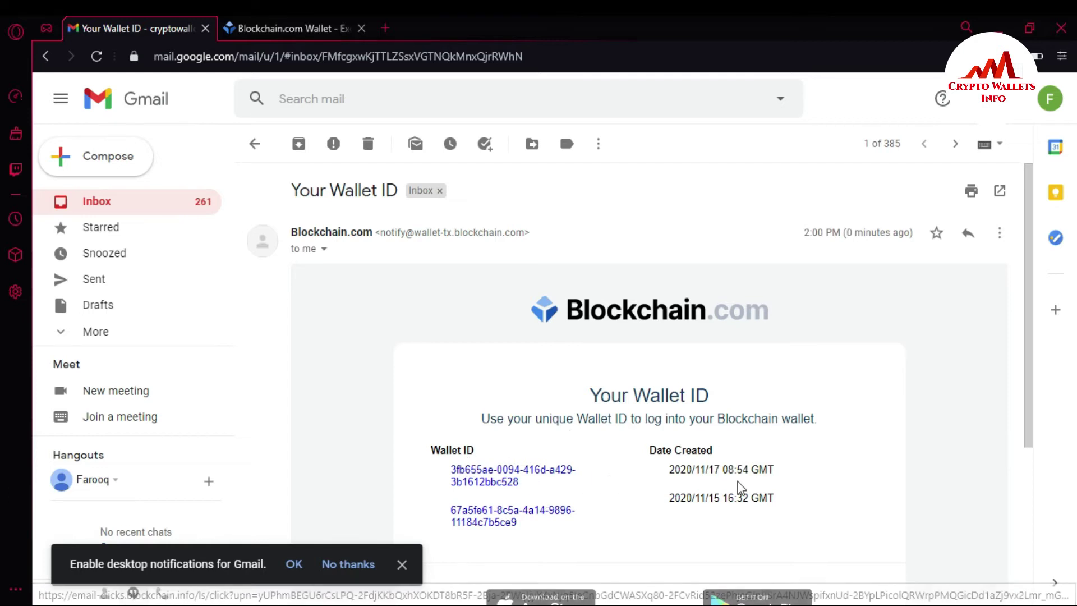
left_click_drag(523, 483, 453, 482)
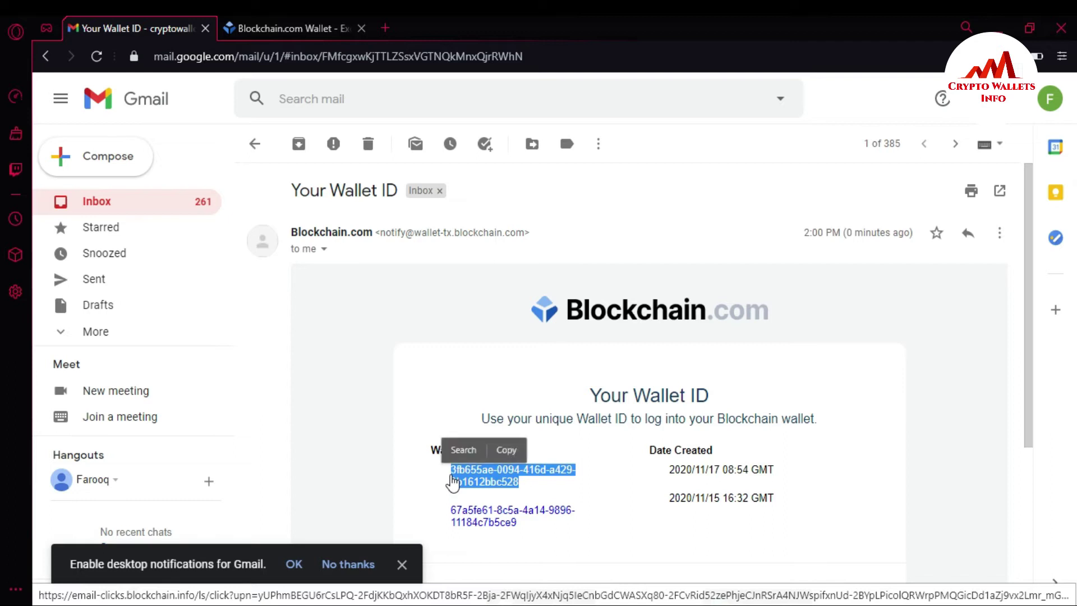
key("ctrl+c")
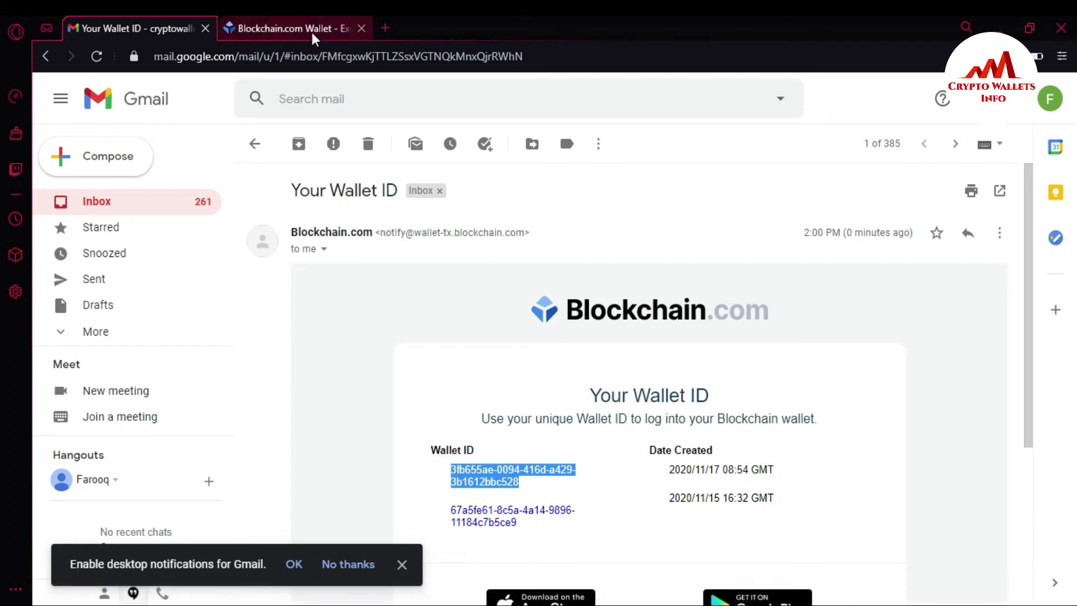
left_click(301, 29)
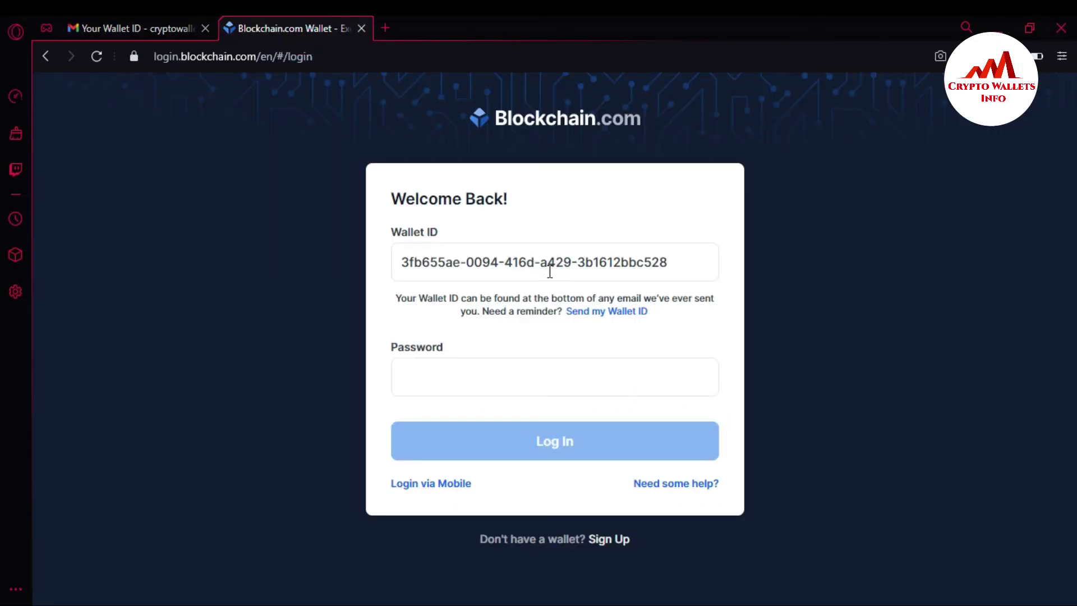
Replace the Wallet ID field's contents with the copied wallet ID
left_click_drag(688, 258, 404, 254)
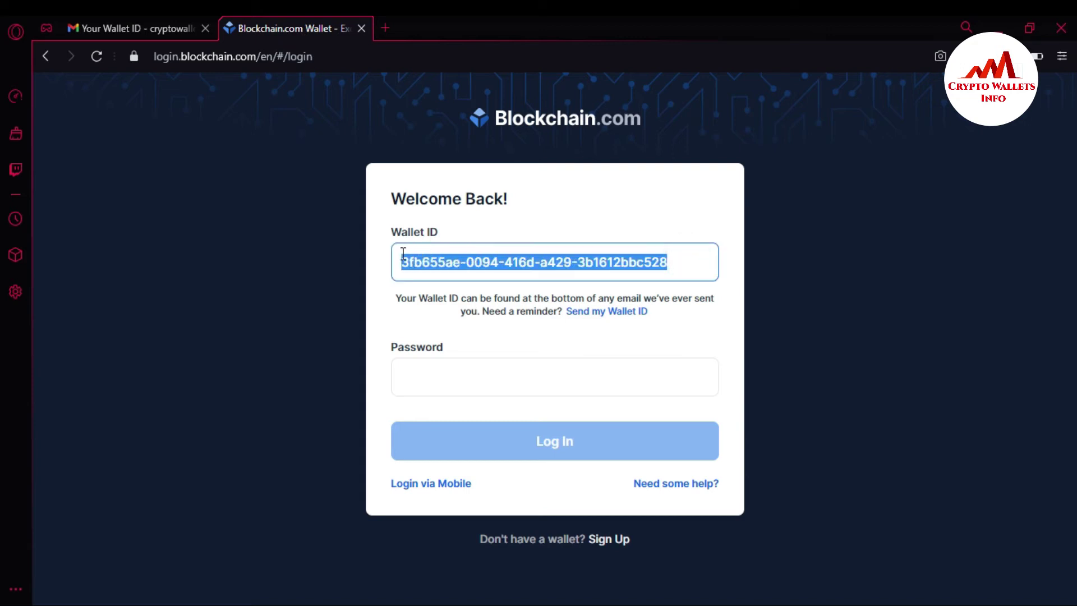
key("BackSpace")
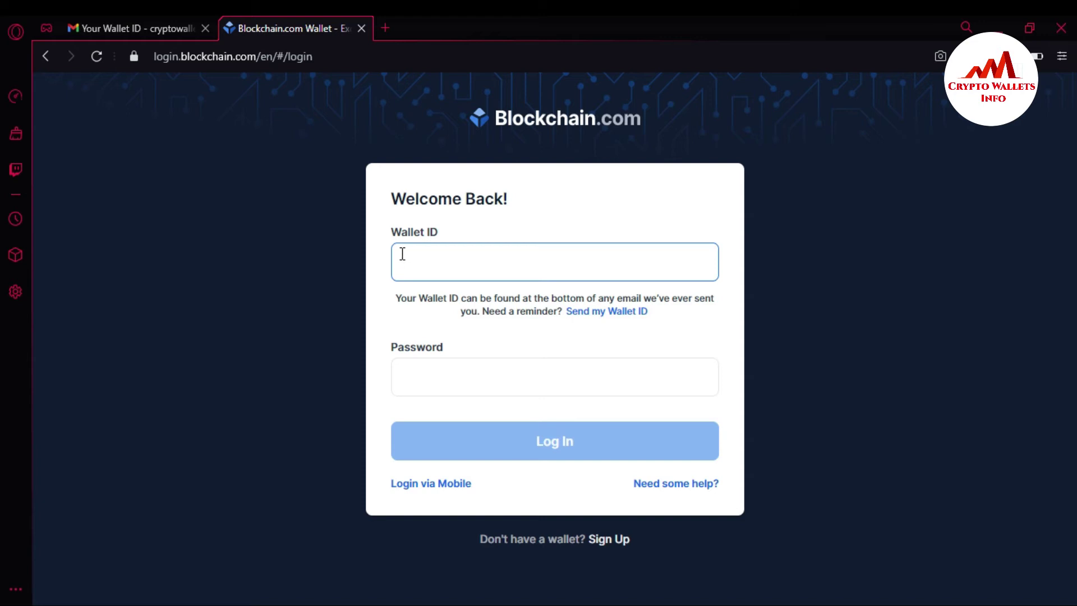
key("ctrl+v")
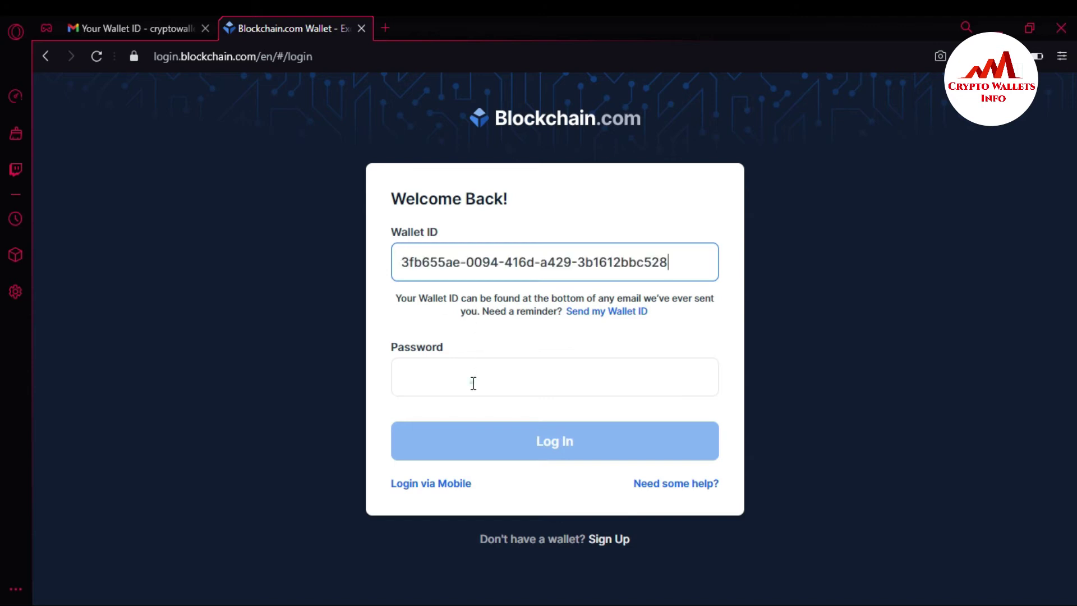
Enter the account password, log in, and switch to Gmail for the authorization email
left_click(474, 382)
type("***")
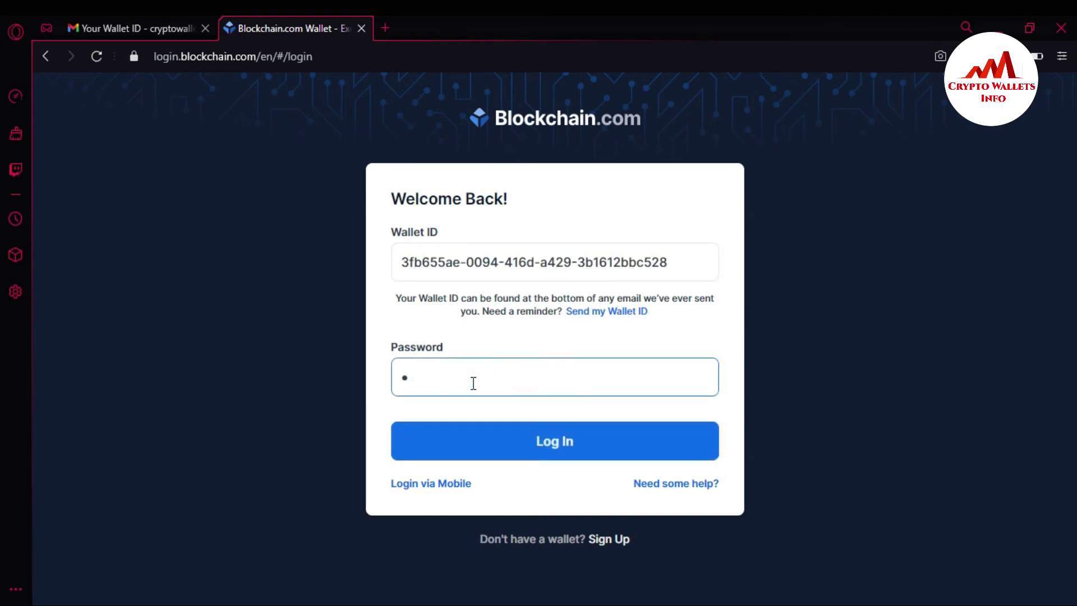
type("***********")
left_click(569, 448)
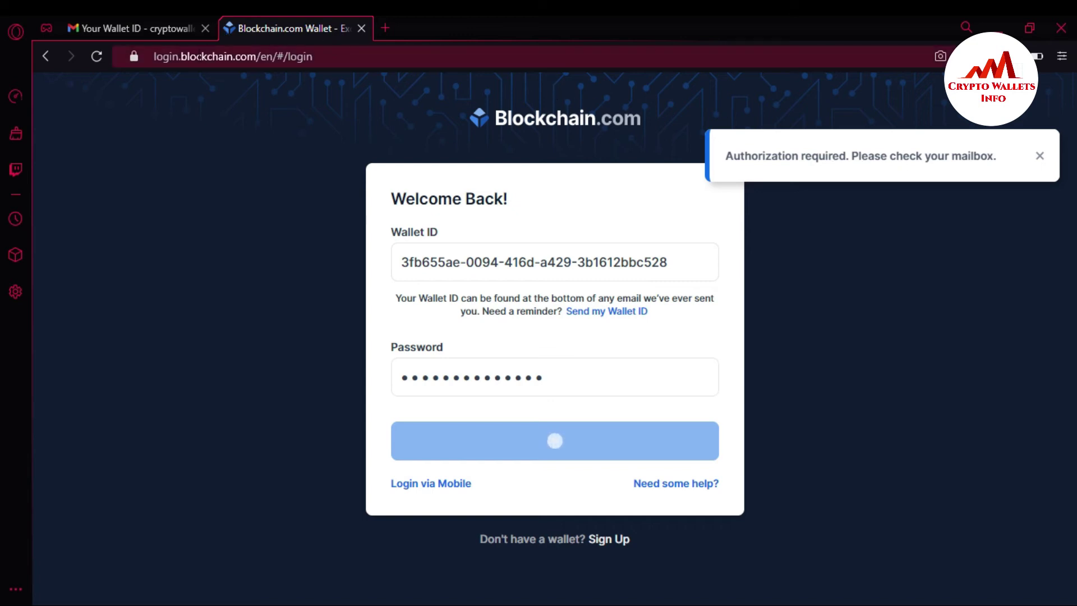
left_click(123, 30)
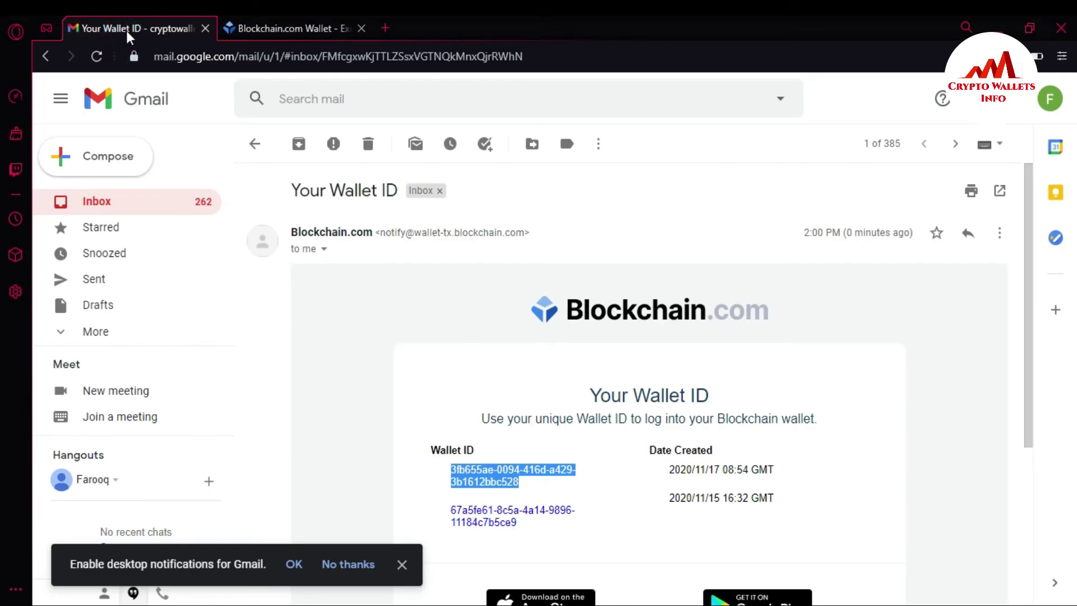
Open the 'Authorize log-in attempt' email from the inbox and approve the Blockchain.com login
left_click(104, 203)
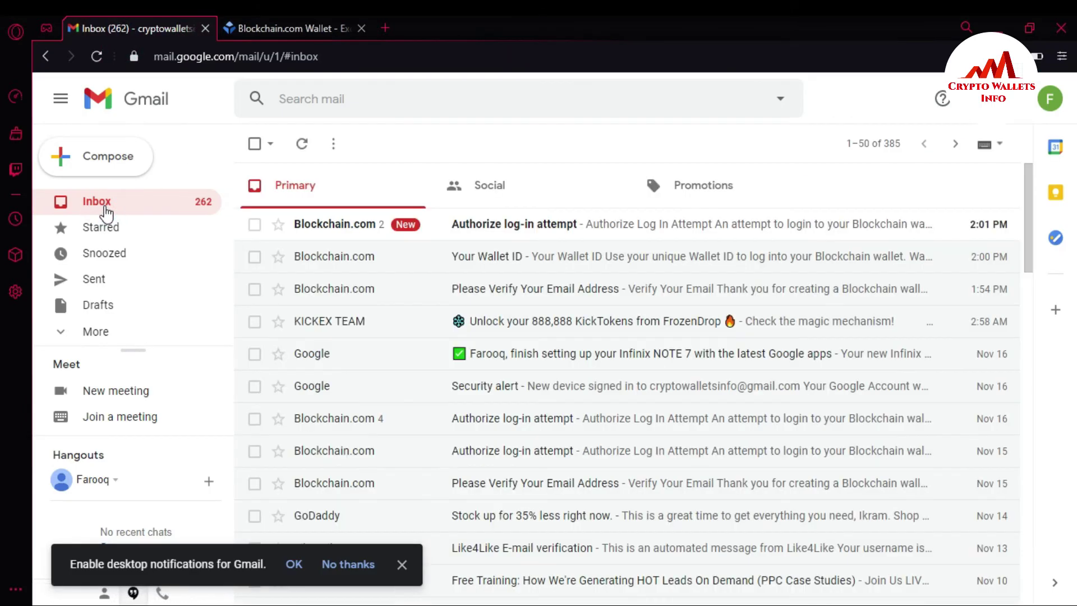
left_click(549, 240)
scroll(1005, 424, "down", 5)
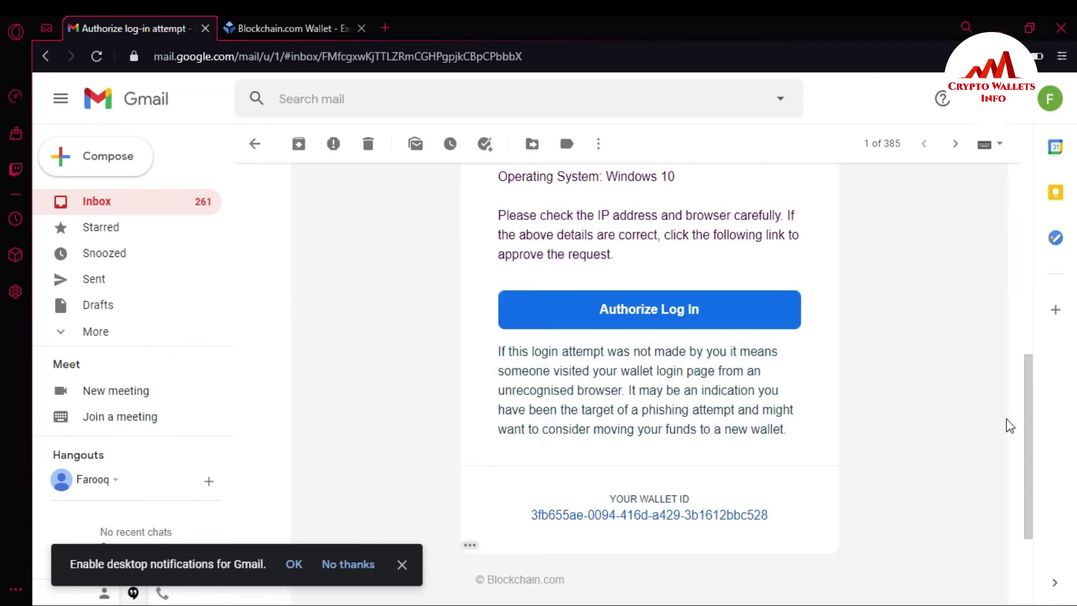
left_click(666, 325)
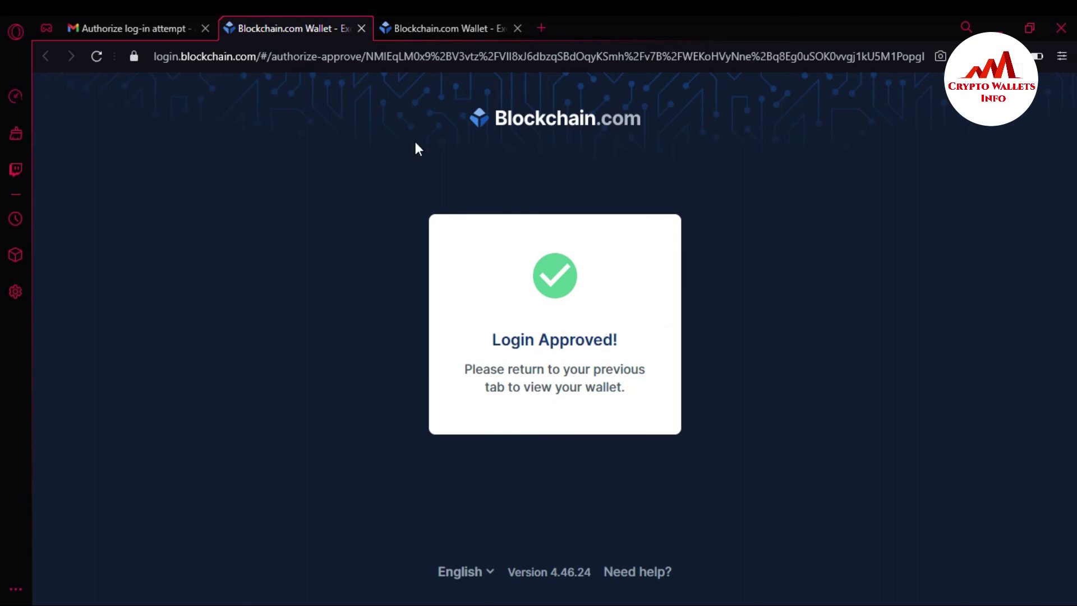
Close the Login Approved tab and go back to the Blockchain.com login tab
left_click(362, 28)
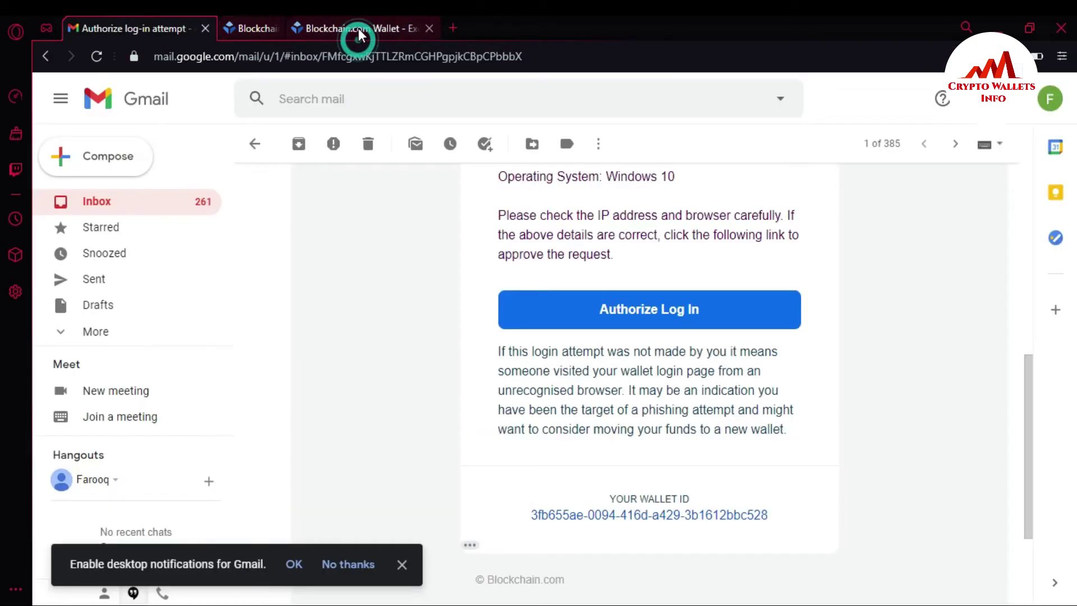
left_click(305, 29)
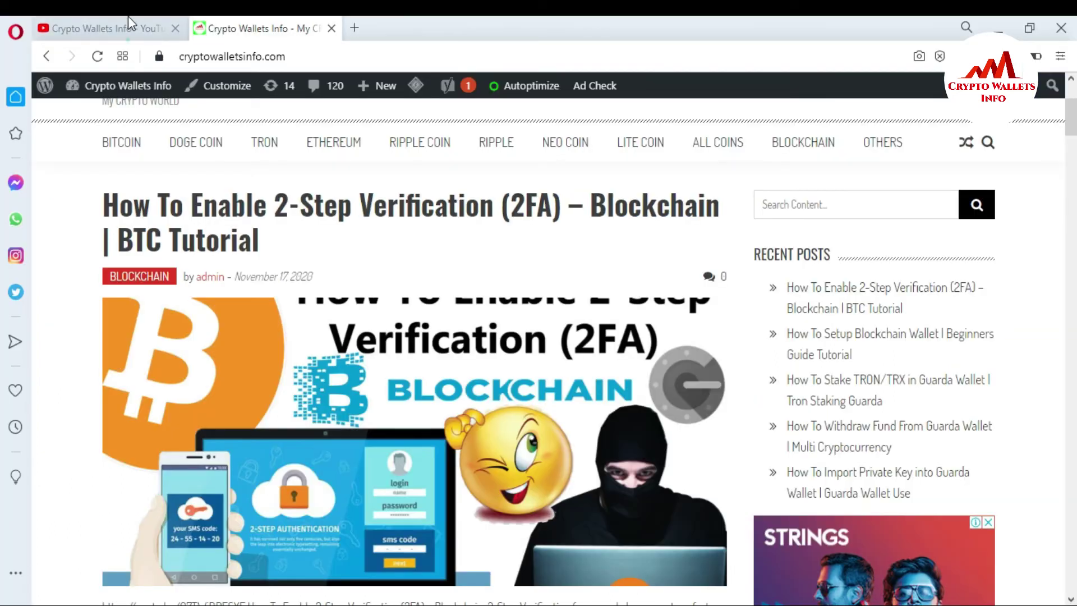
left_click(128, 25)
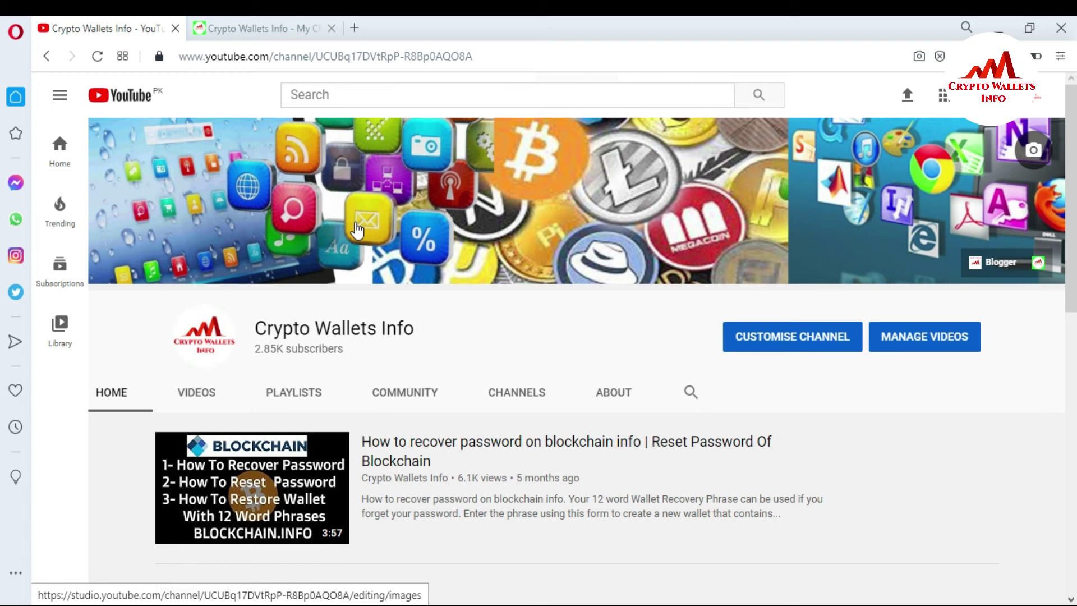
left_click(264, 23)
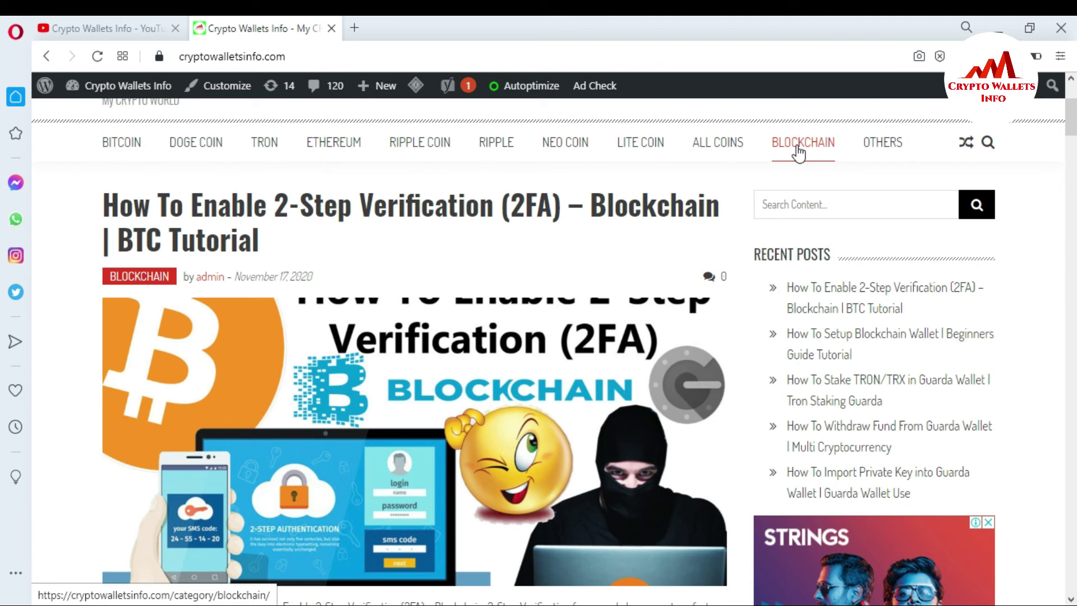
Open the TRUST WALLET category under ALL COINS and scroll through its tutorial posts
mouse_move(718, 149)
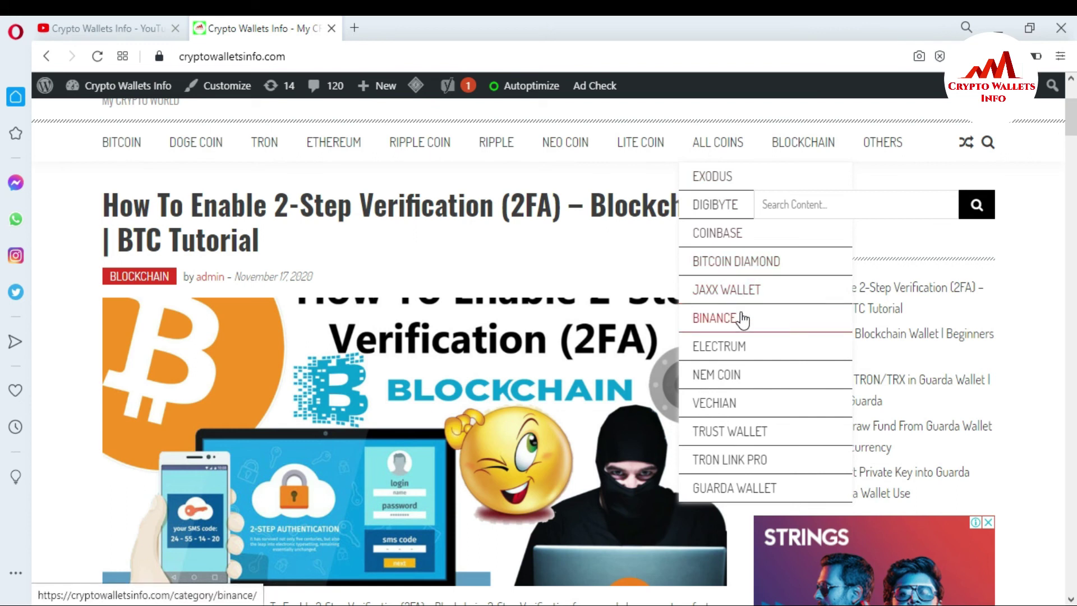
left_click(733, 439)
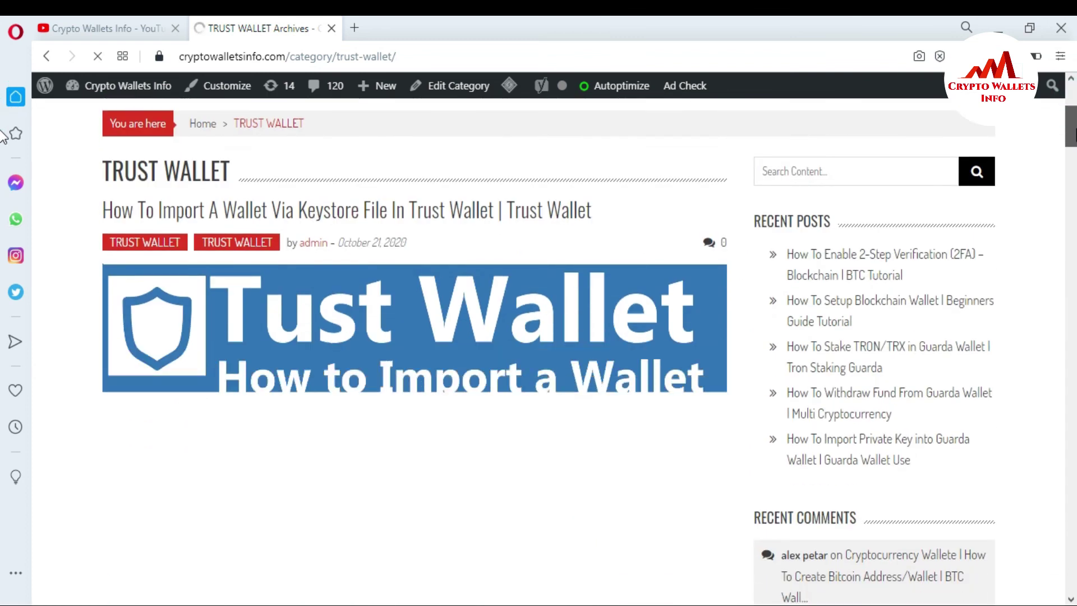
scroll(5, 168, "down", 10)
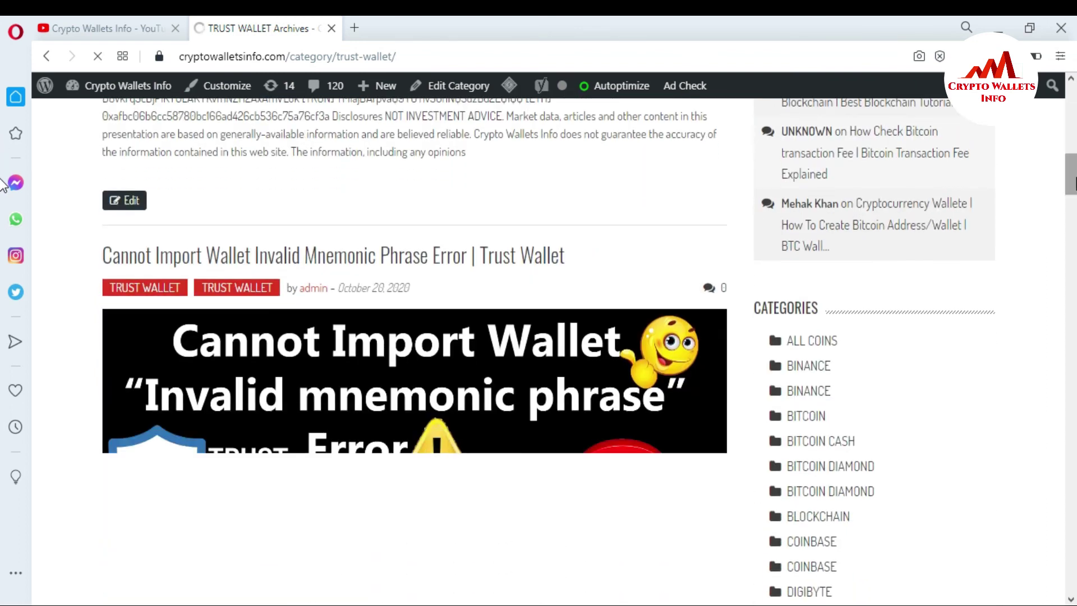
scroll(3, 185, "down", 3)
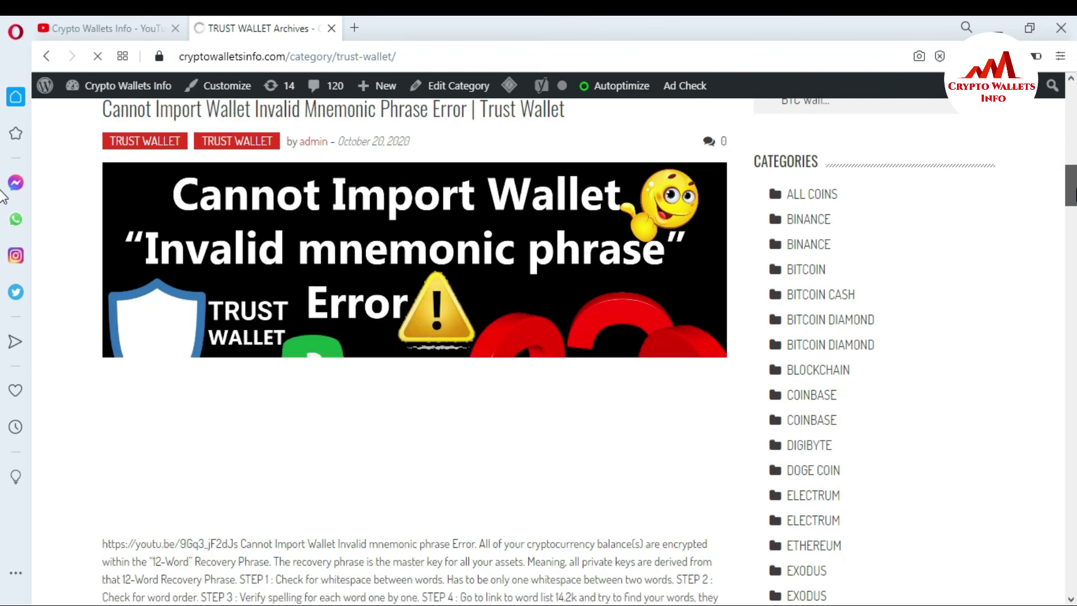
scroll(3, 194, "down", 10)
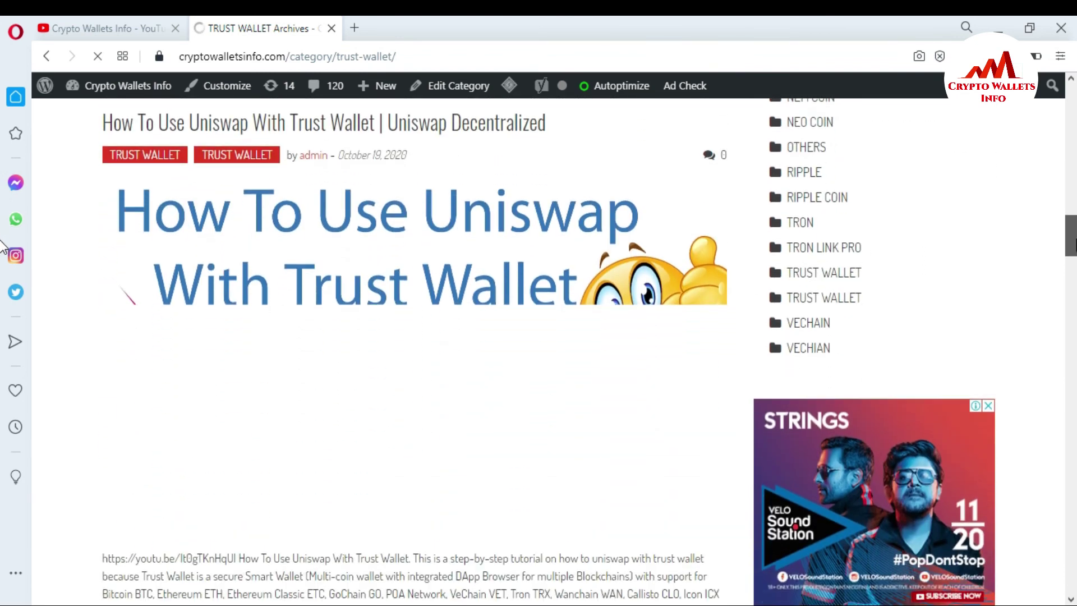
scroll(3, 247, "down", 10)
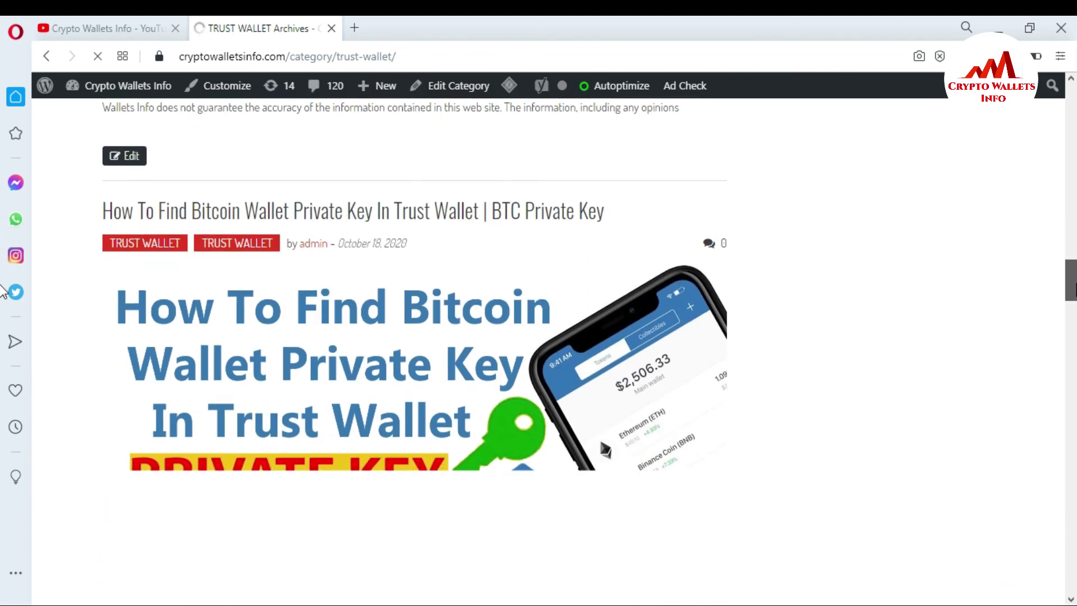
scroll(3, 292, "down", 10)
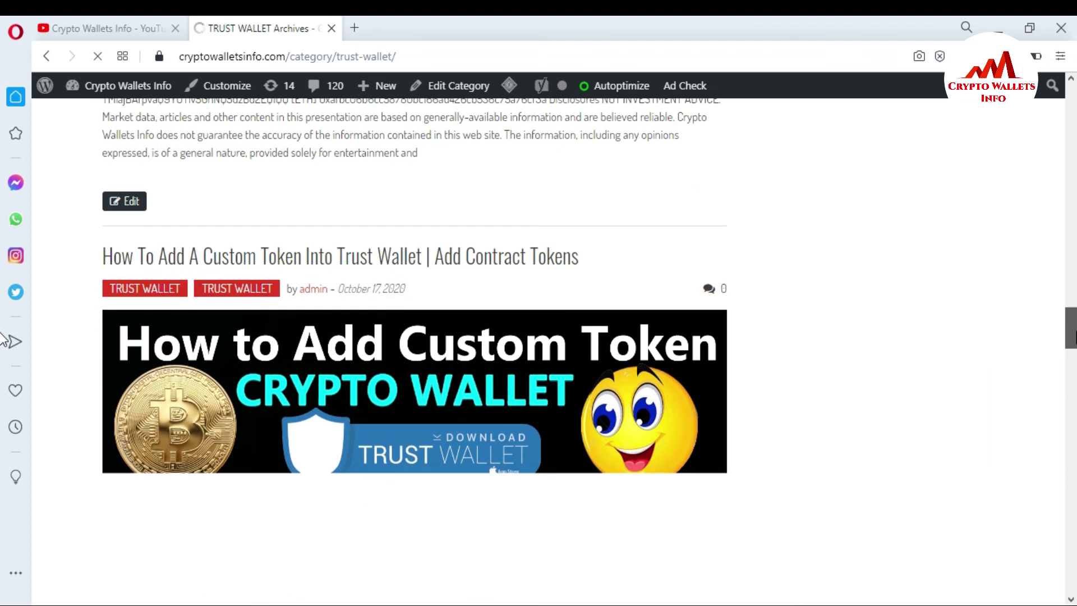